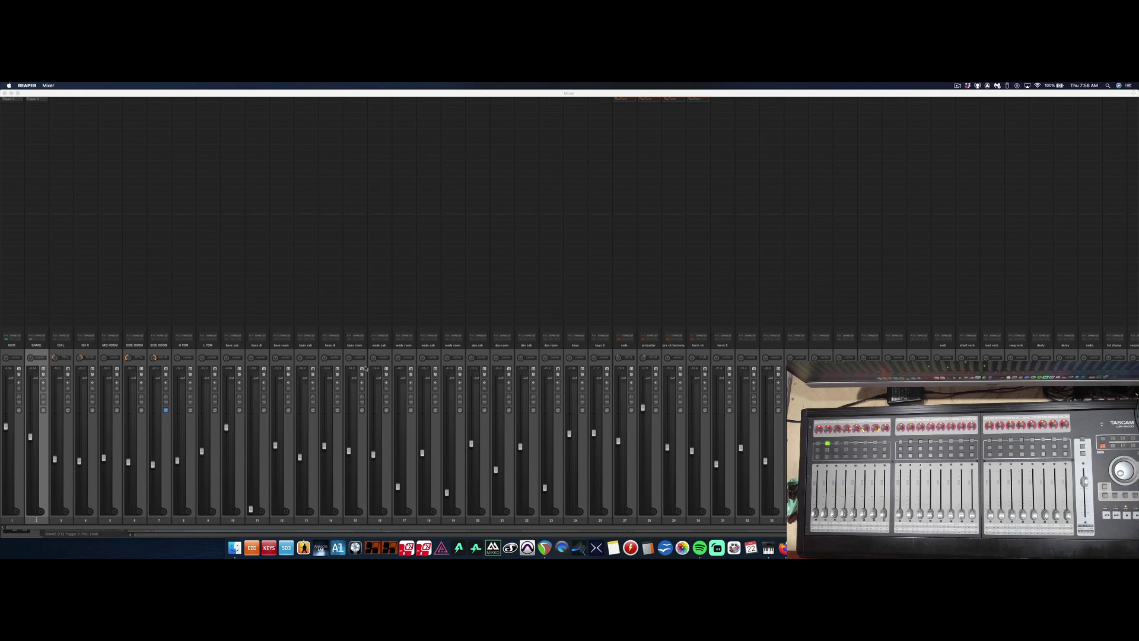
# - Add a Mackie Control Universal surface with TASCAM - US-2400 - Port 1 as MIDI input and output
pyautogui.press('super+comma')
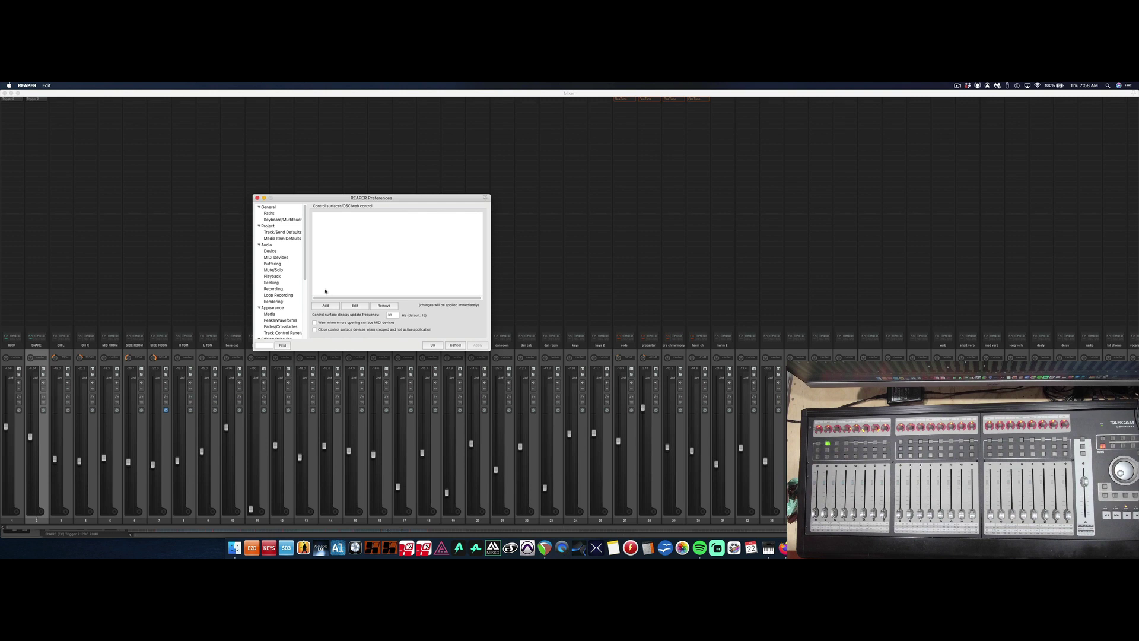
pyautogui.scroll(-5, 288, 288)
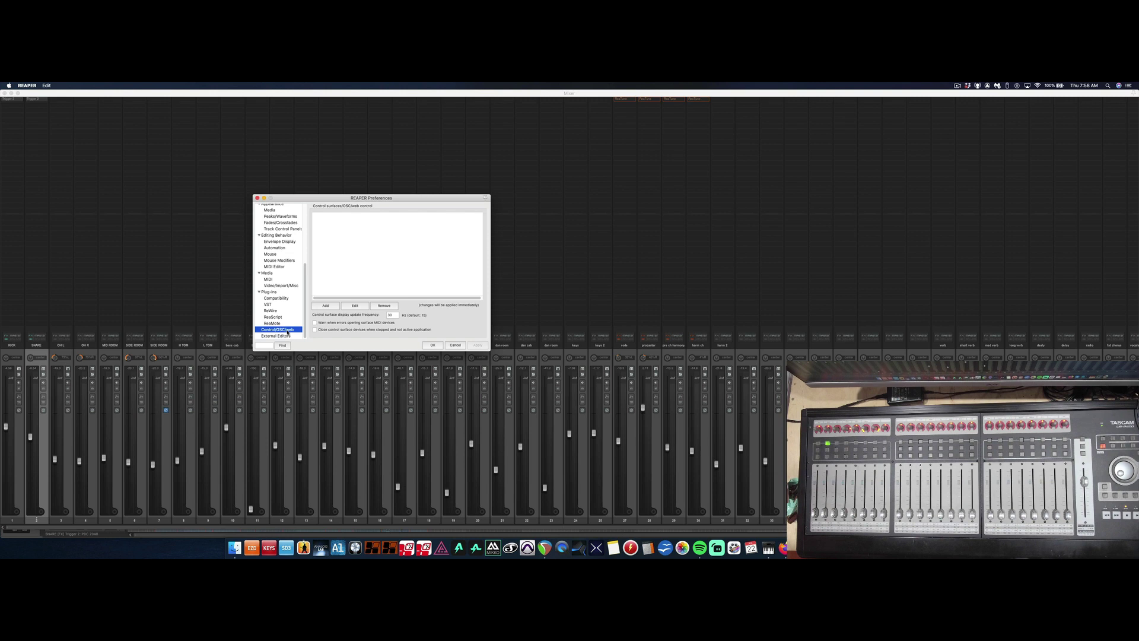
pyautogui.click(325, 304)
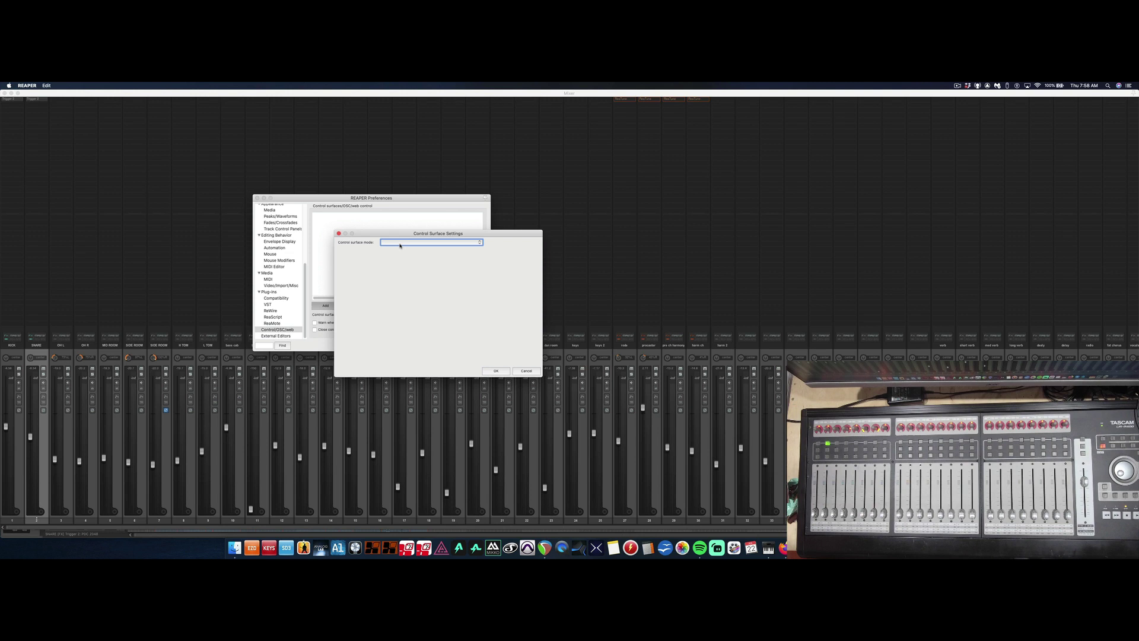
pyautogui.click(400, 242)
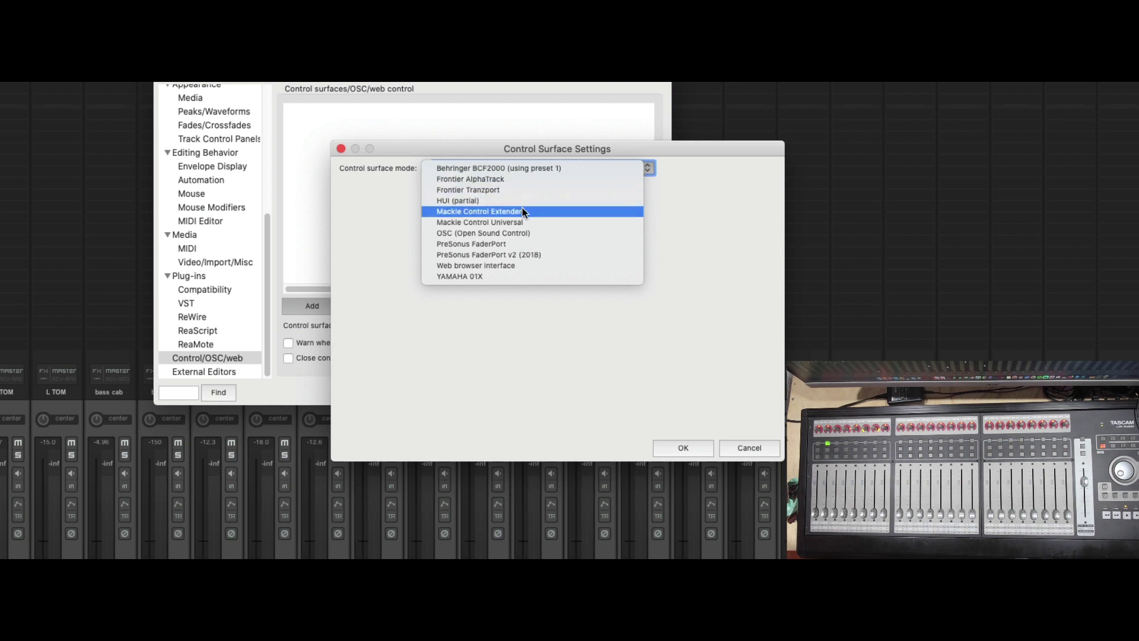
pyautogui.click(494, 222)
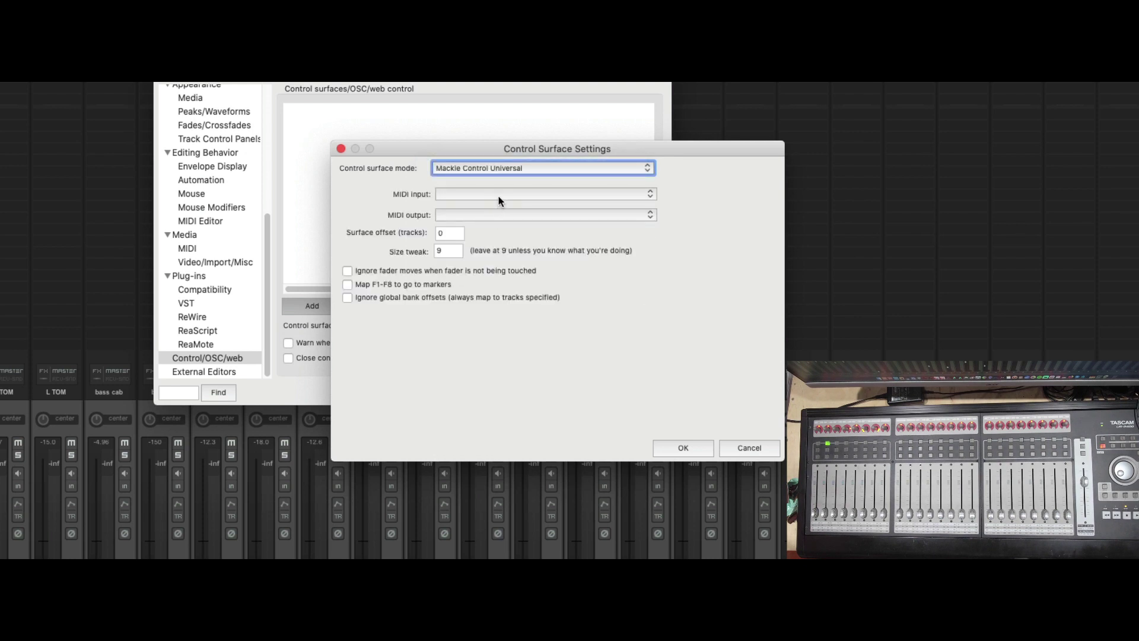
pyautogui.click(498, 195)
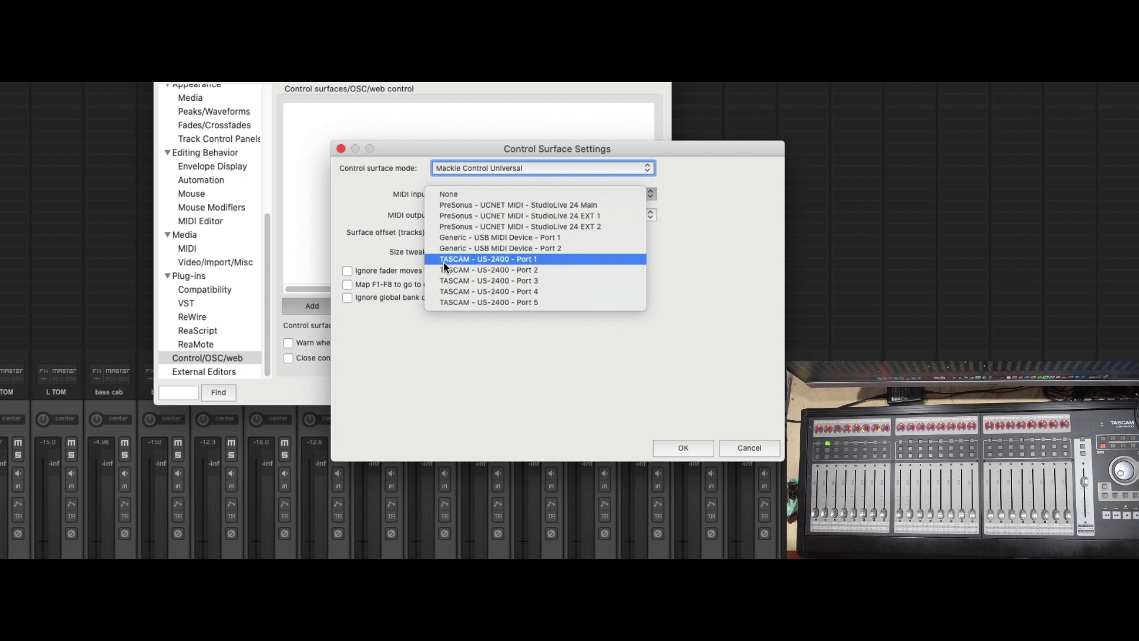
pyautogui.click(519, 259)
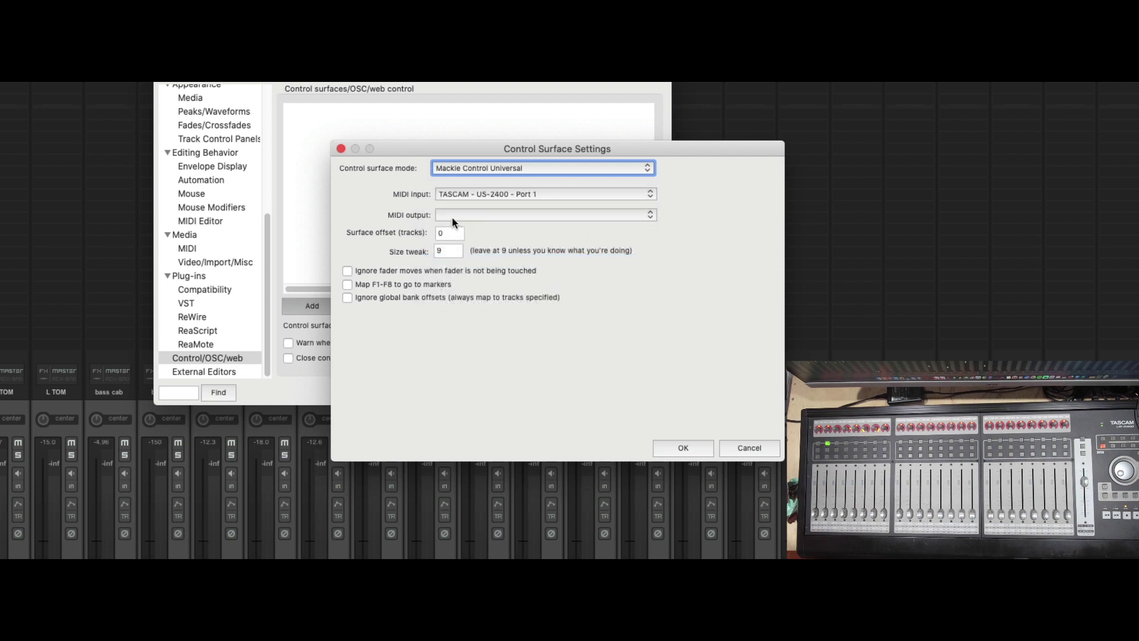
pyautogui.click(460, 214)
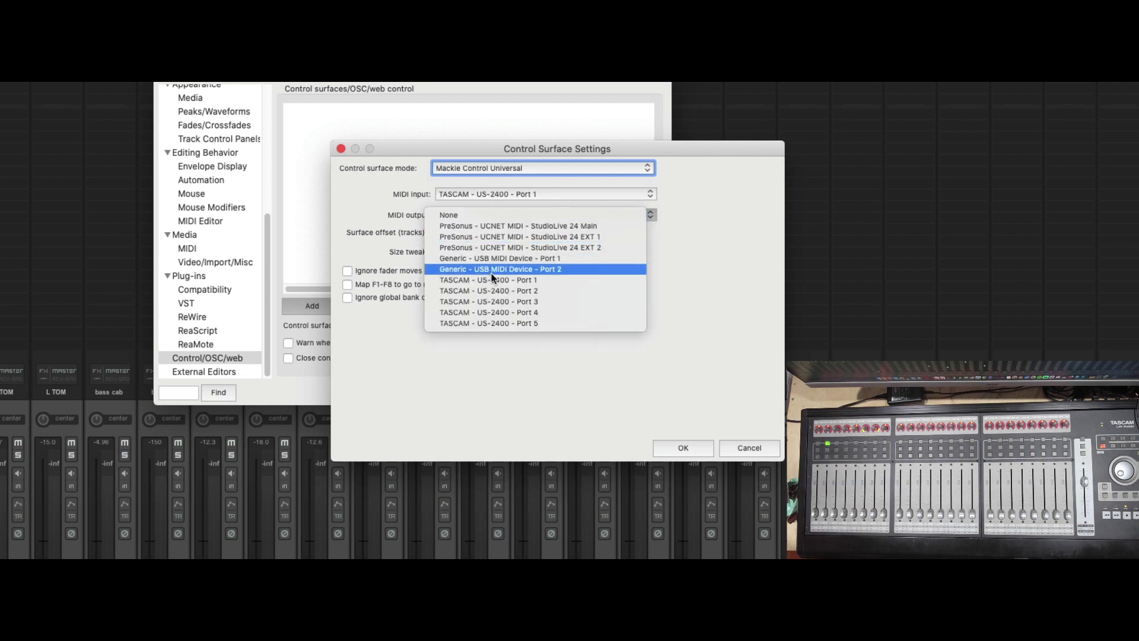
pyautogui.click(492, 279)
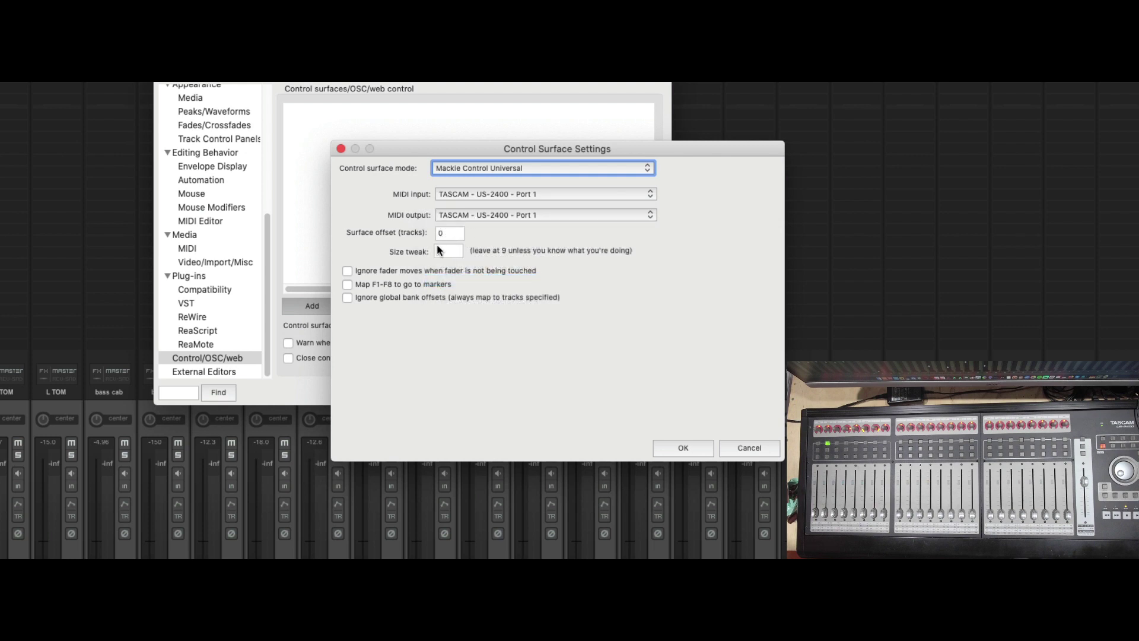
pyautogui.click(685, 447)
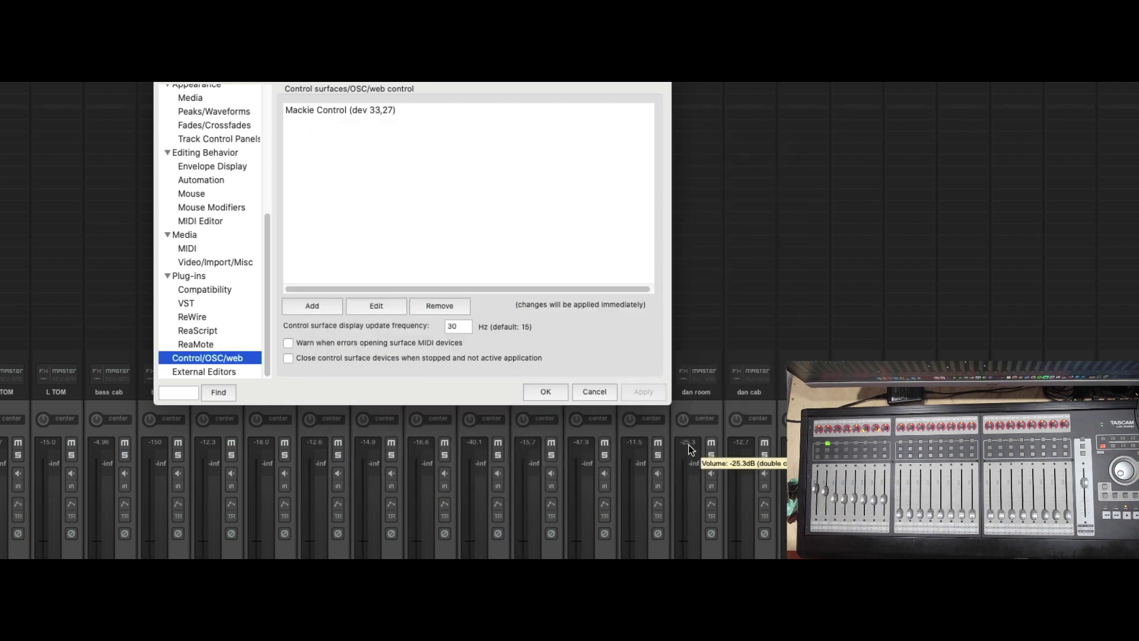
# - Add a Mackie Control Extender with TASCAM - US-2400 - Port 2 as MIDI input and output
pyautogui.click(332, 308)
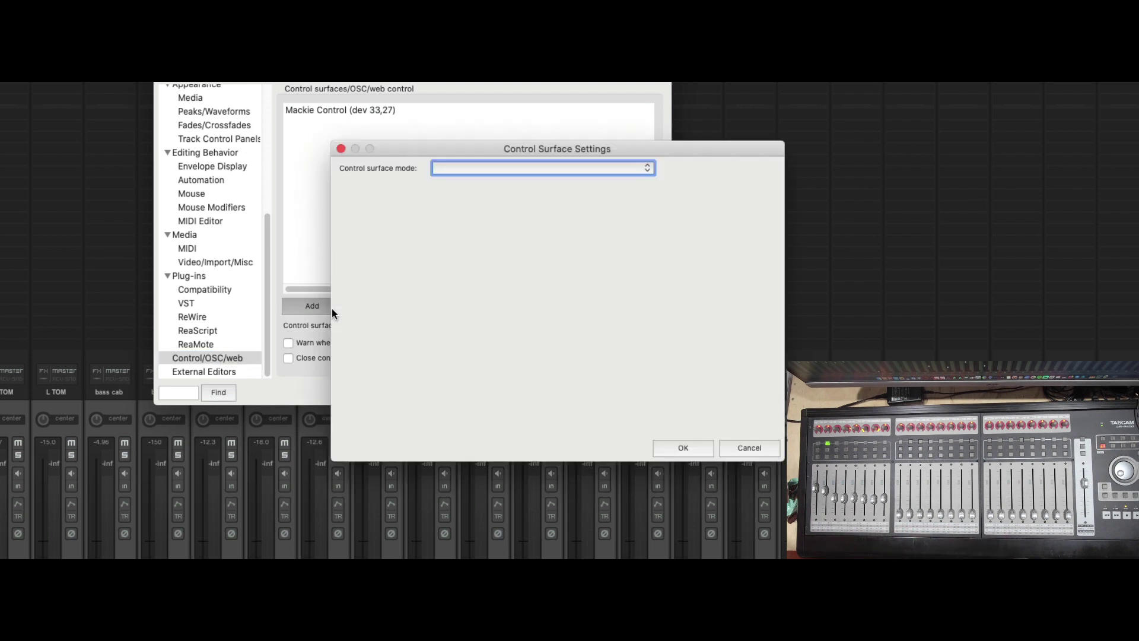
pyautogui.click(454, 173)
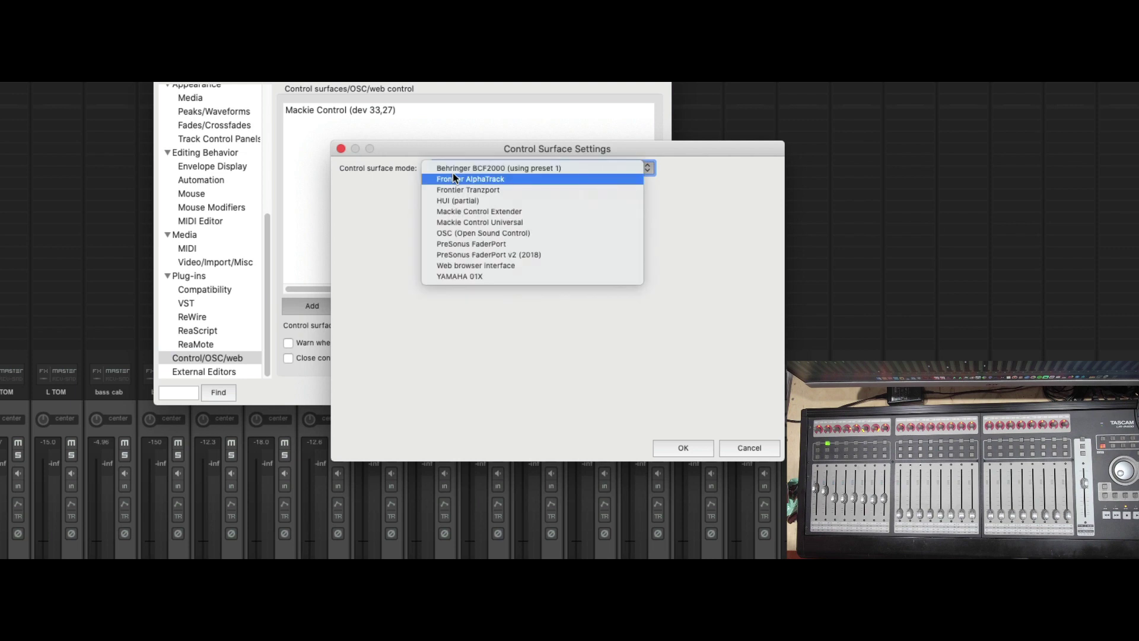
pyautogui.click(464, 211)
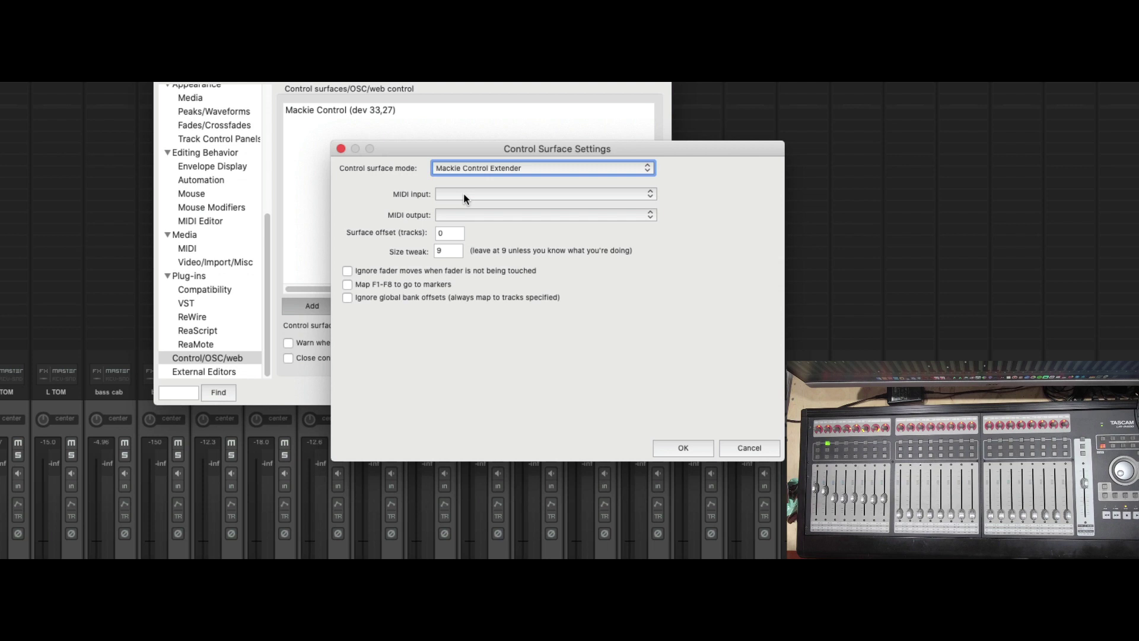
pyautogui.click(464, 195)
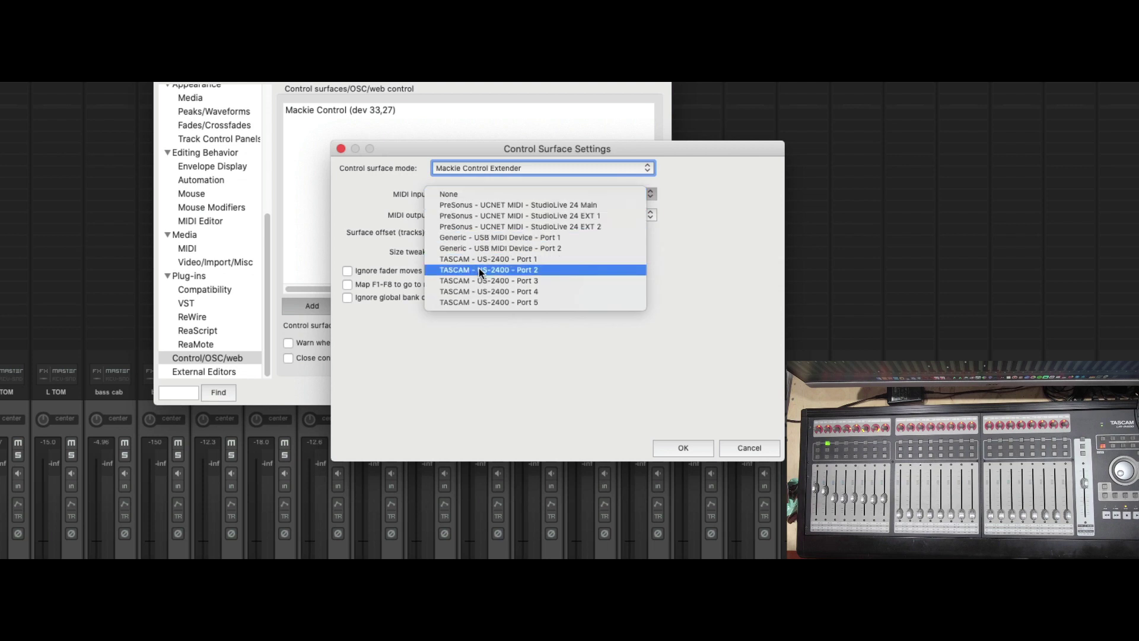
pyautogui.click(478, 268)
pyautogui.click(479, 214)
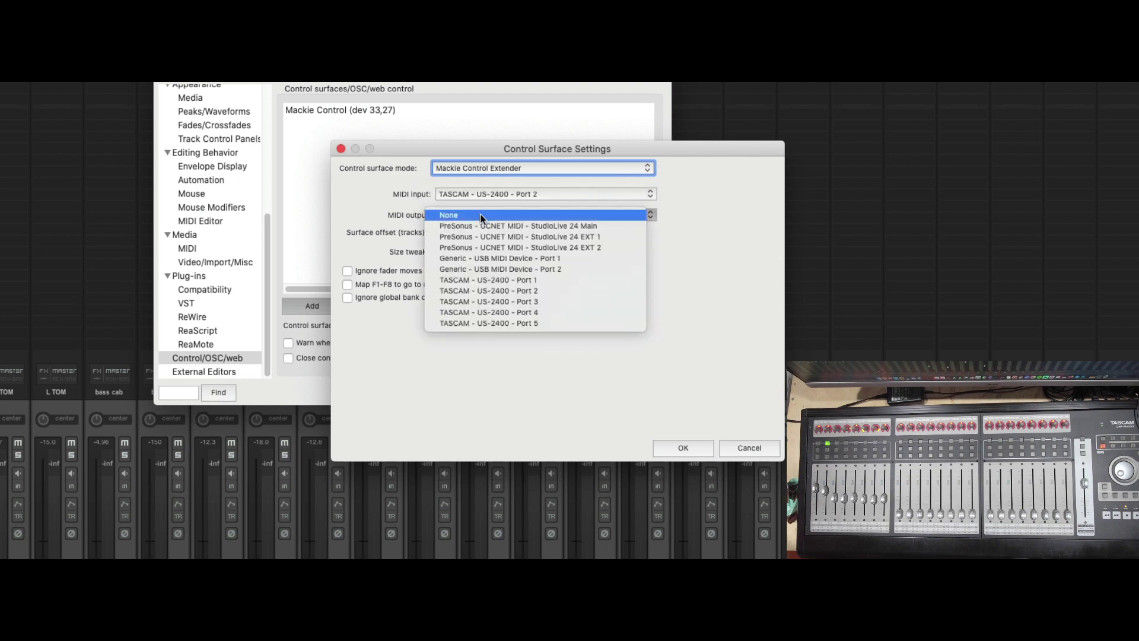
pyautogui.click(487, 290)
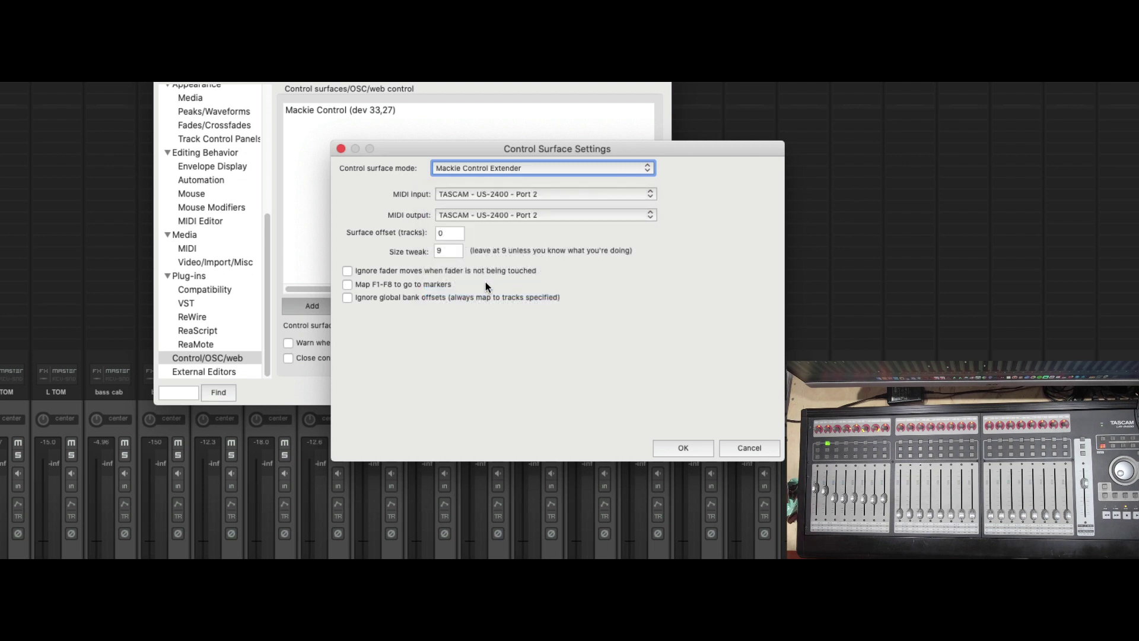
pyautogui.click(674, 449)
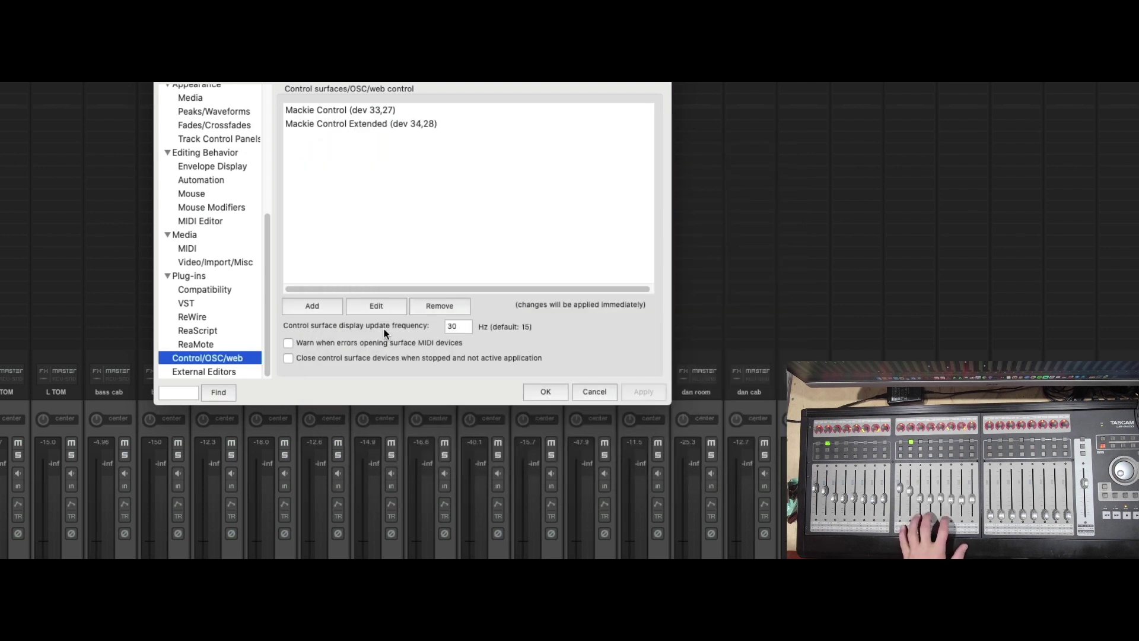
# - Add a Mackie Control Extender with TASCAM - US-2400 - Port 3 as MIDI input and output
pyautogui.click(316, 310)
pyautogui.click(460, 167)
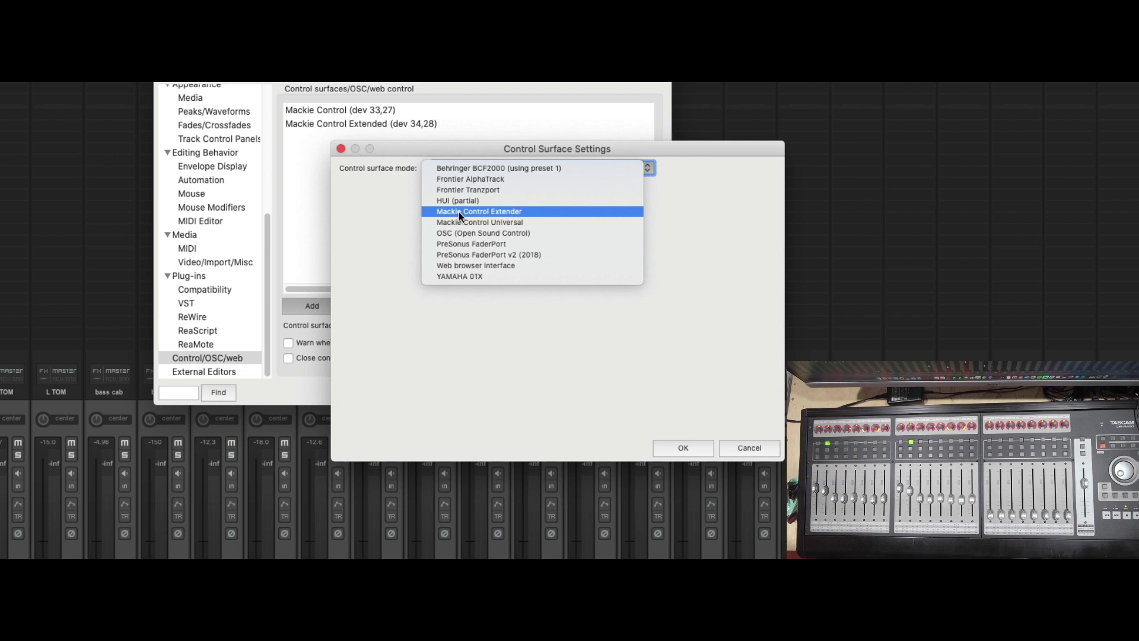
pyautogui.click(458, 211)
pyautogui.click(462, 196)
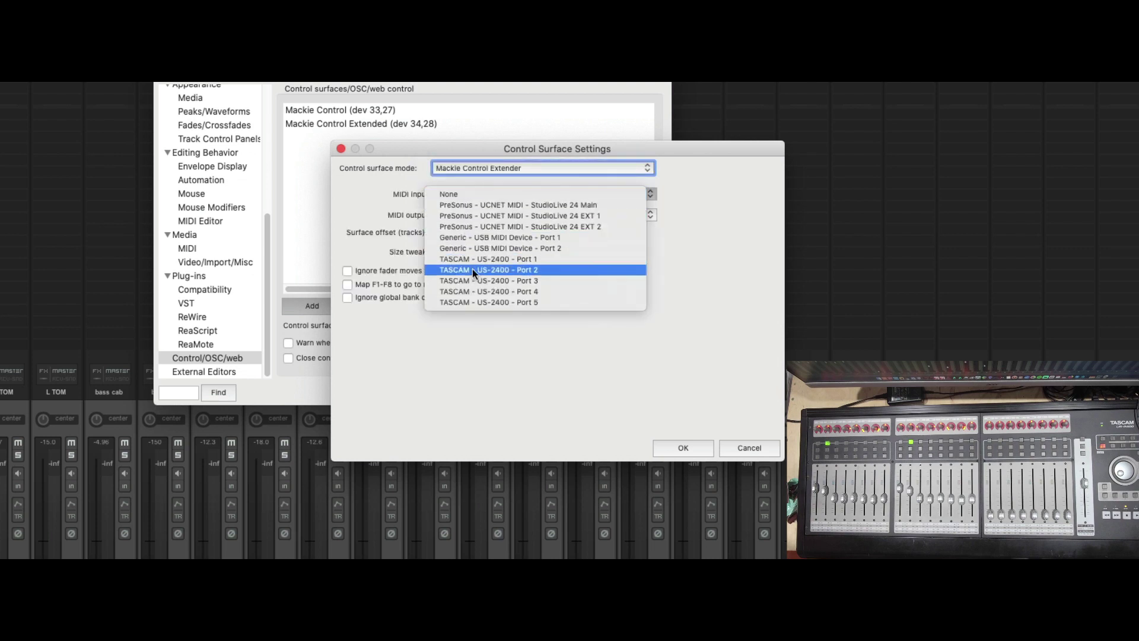
pyautogui.click(475, 280)
pyautogui.click(472, 215)
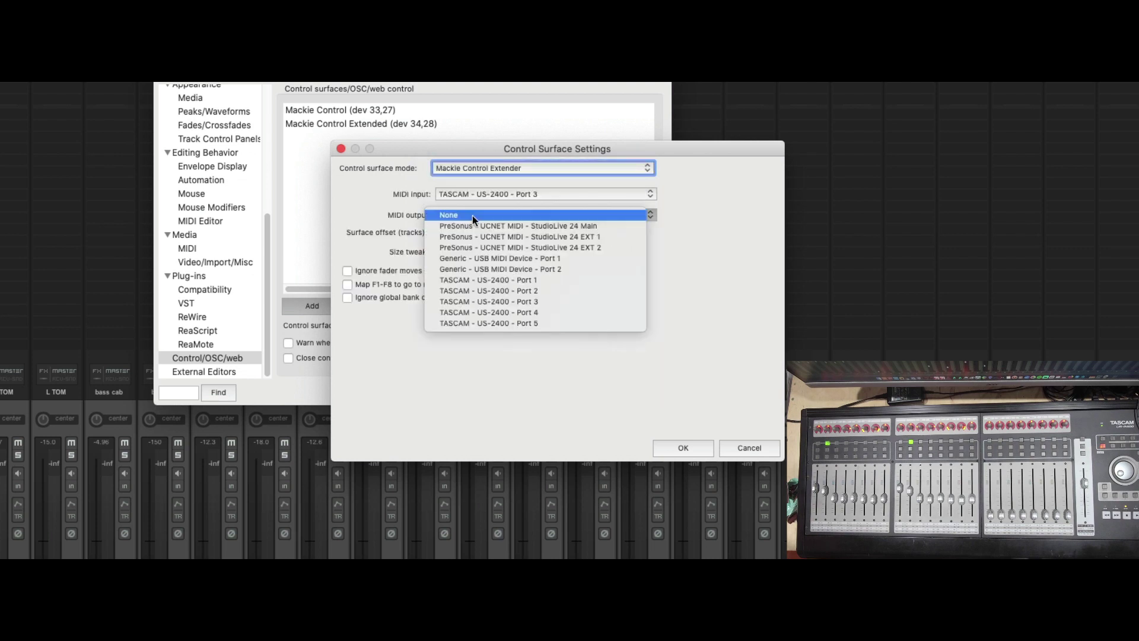
pyautogui.click(479, 301)
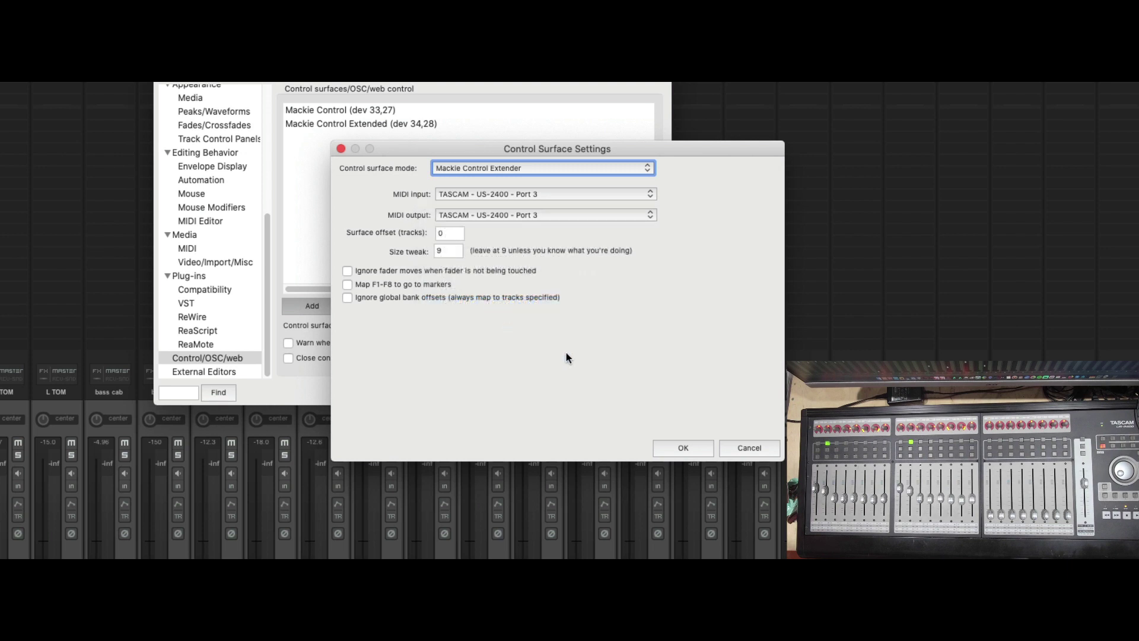
pyautogui.click(683, 447)
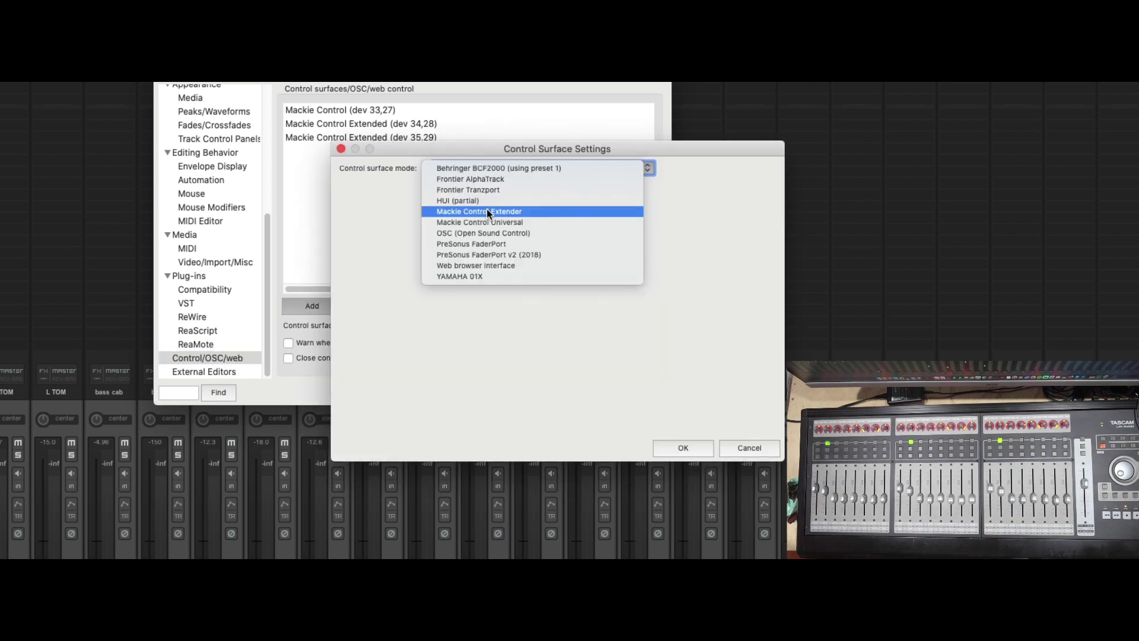
# - Set up another Mackie Control Extender with US-2400 Port 4 as MIDI input and output
pyautogui.click(488, 212)
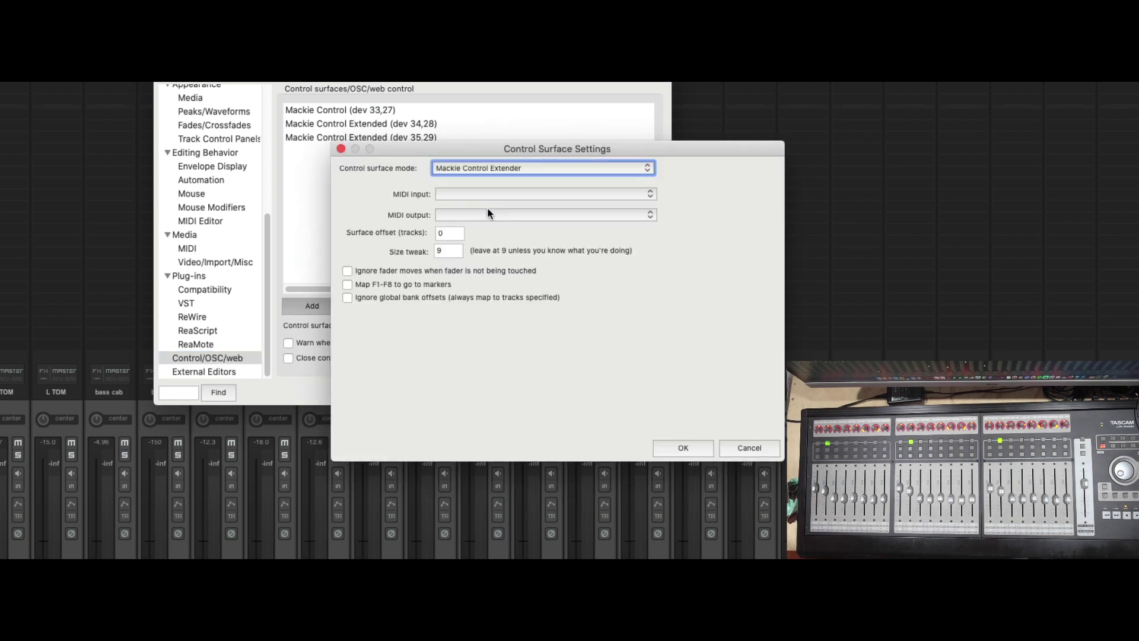
pyautogui.click(486, 194)
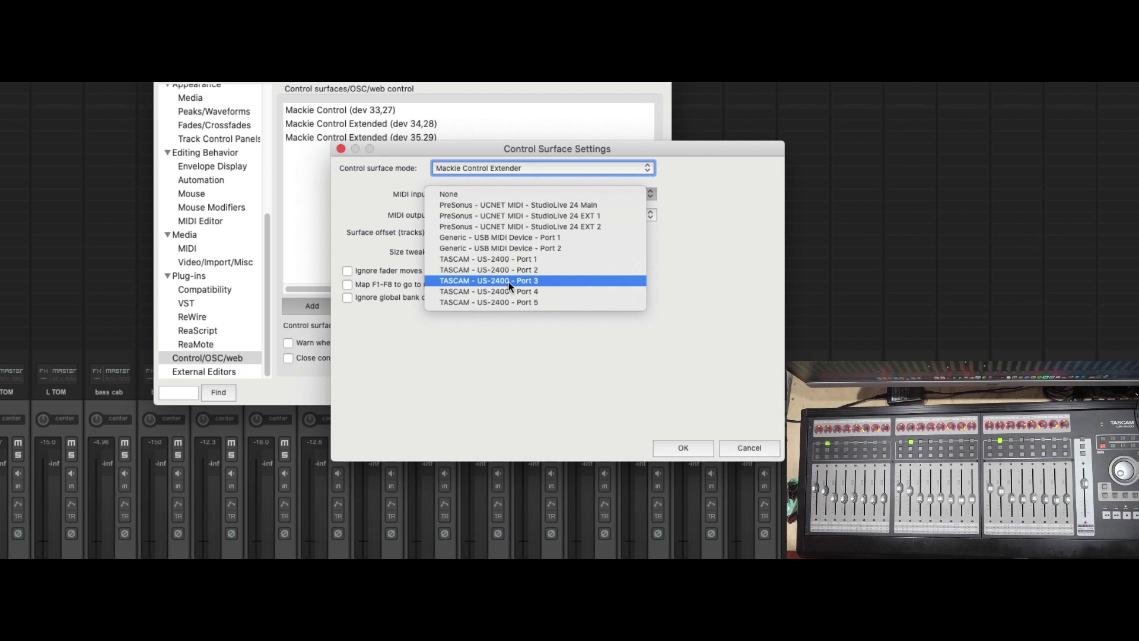
pyautogui.click(510, 291)
pyautogui.click(496, 215)
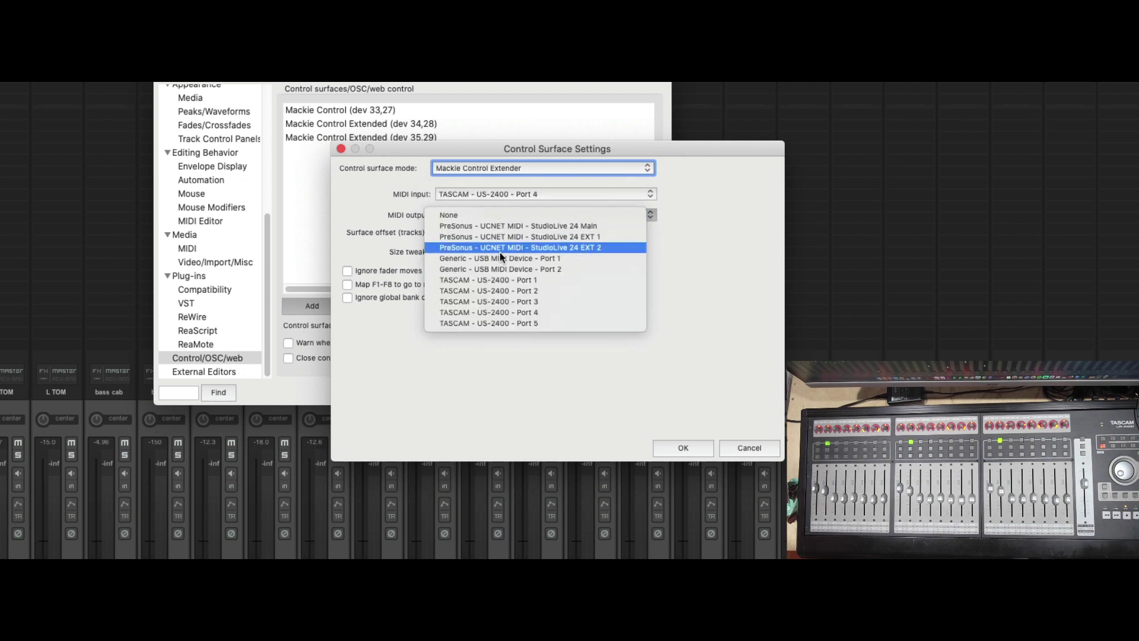
pyautogui.click(506, 311)
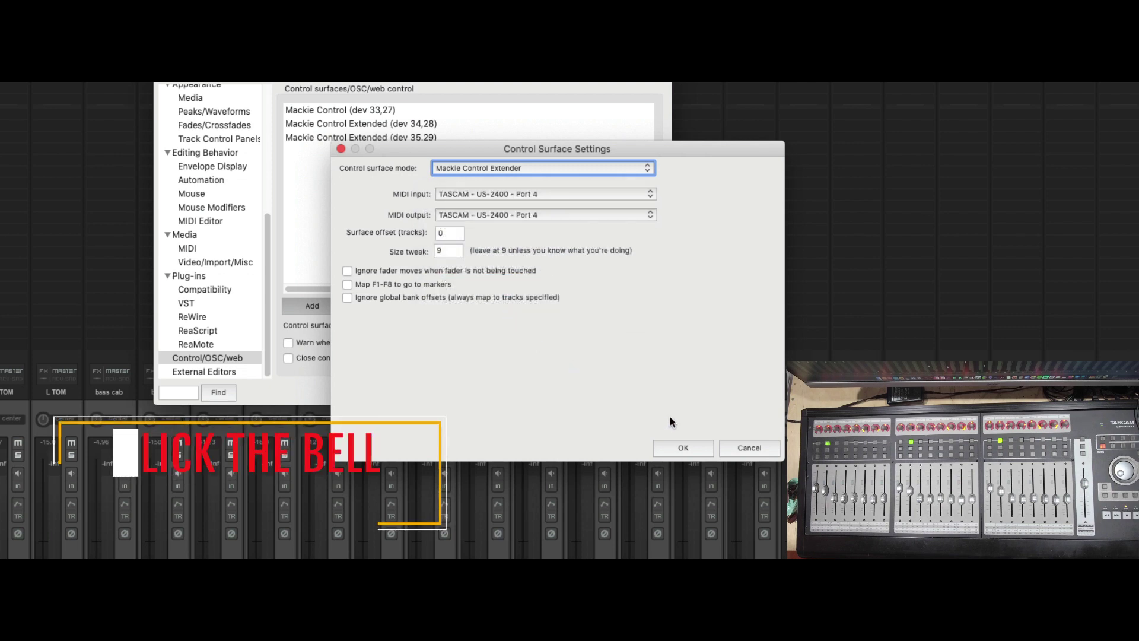
# - Confirm the Port 4 extender, then add a Mackie Control Extender on US-2400 Port 5
pyautogui.click(680, 446)
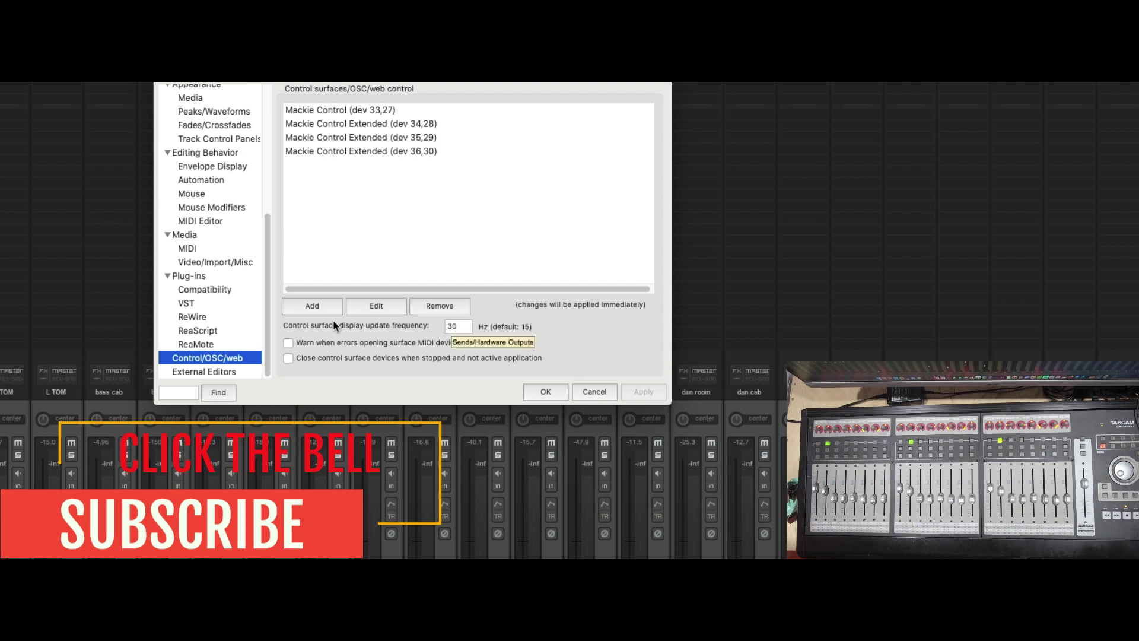
pyautogui.click(310, 306)
pyautogui.click(473, 169)
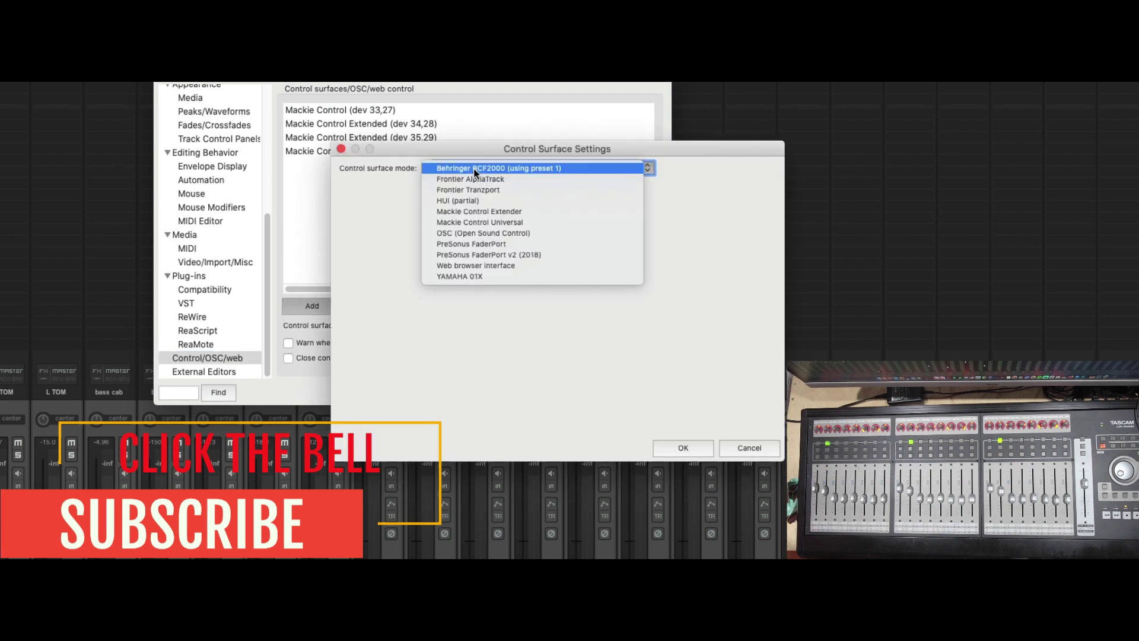
pyautogui.click(483, 211)
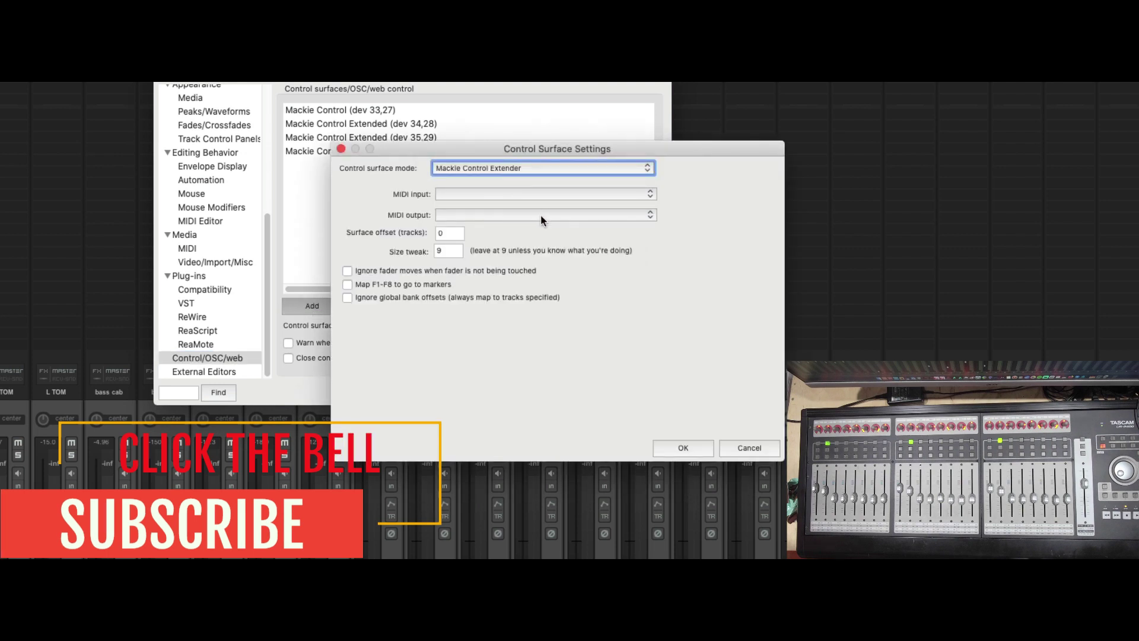
pyautogui.click(490, 188)
pyautogui.click(503, 302)
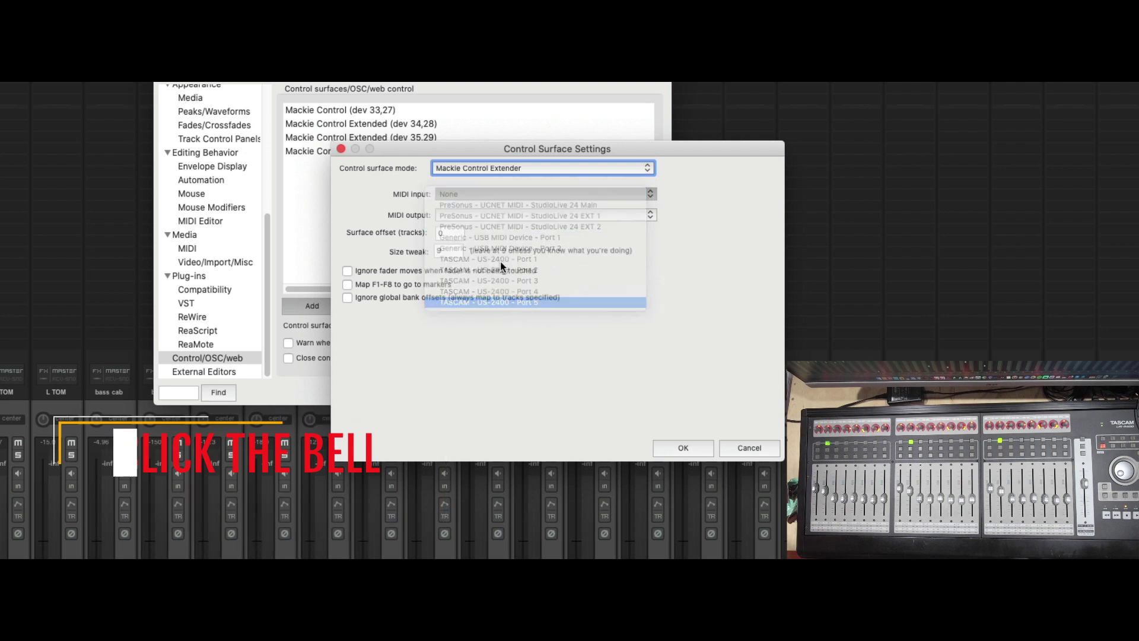
pyautogui.click(493, 216)
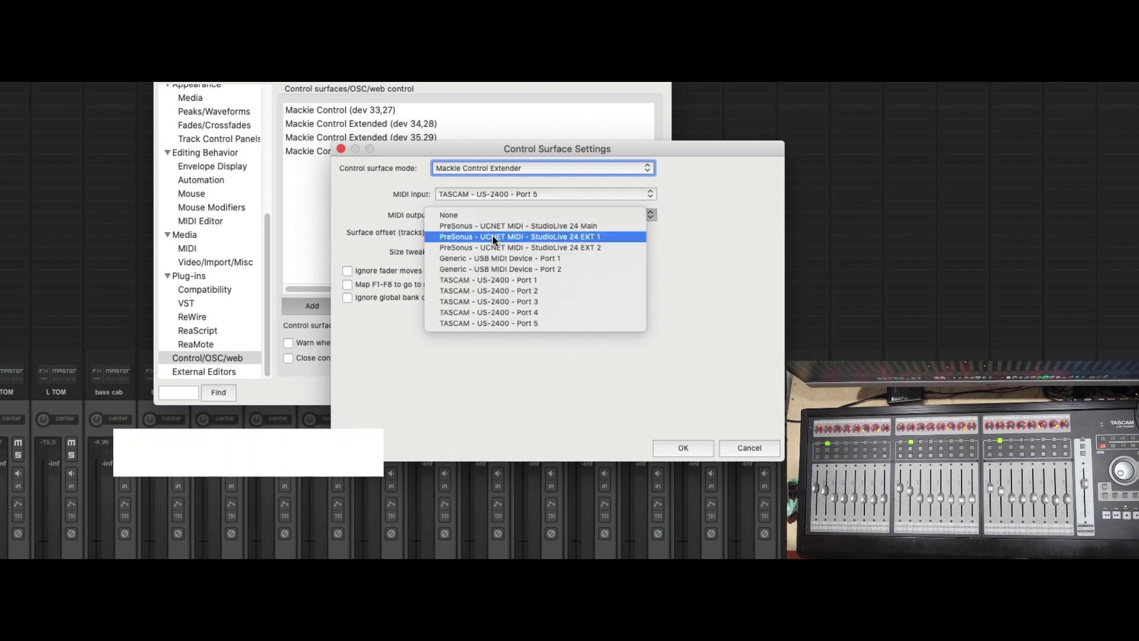
pyautogui.click(496, 322)
pyautogui.click(683, 448)
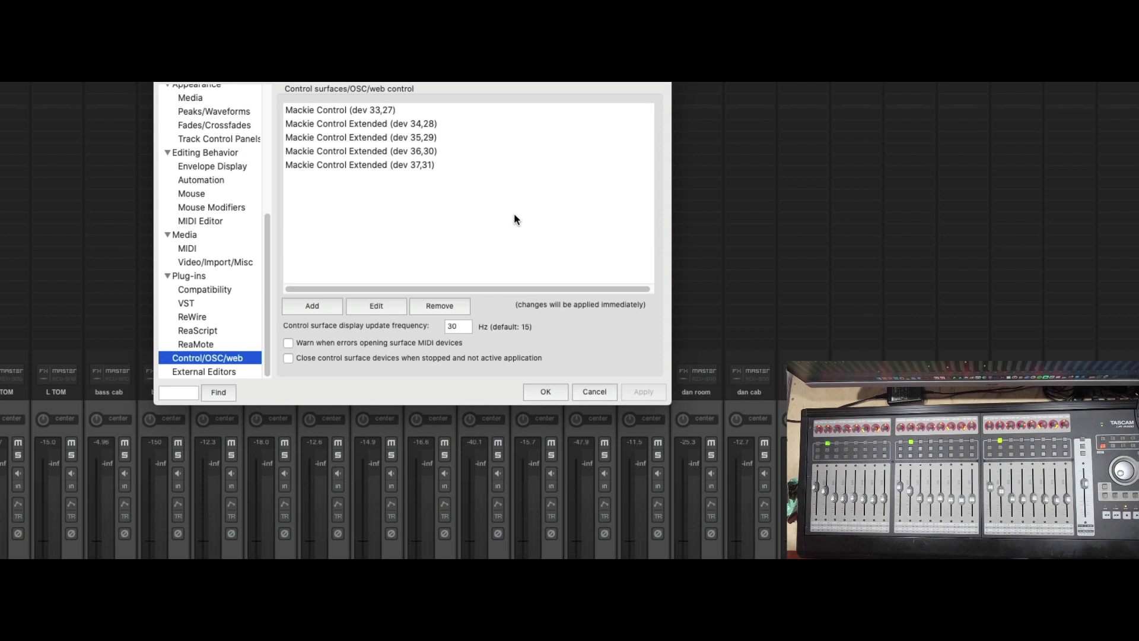
# - Check the main Mackie Control settings unchanged, then give extender dev 34,28 a surface offset of 8
pyautogui.doubleClick(326, 116)
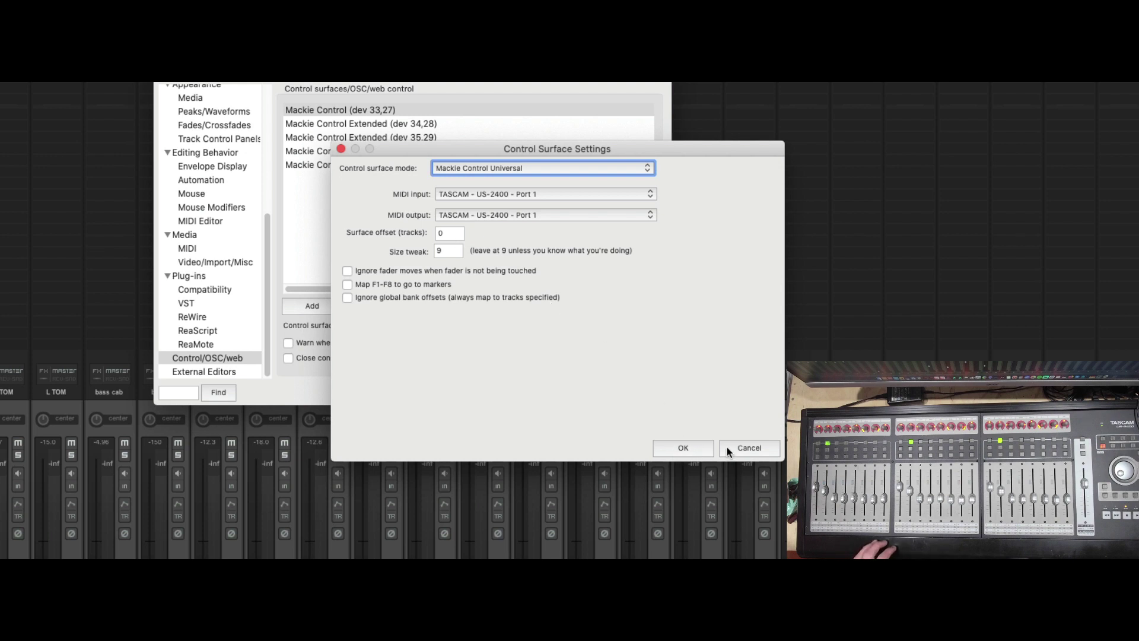
pyautogui.click(699, 446)
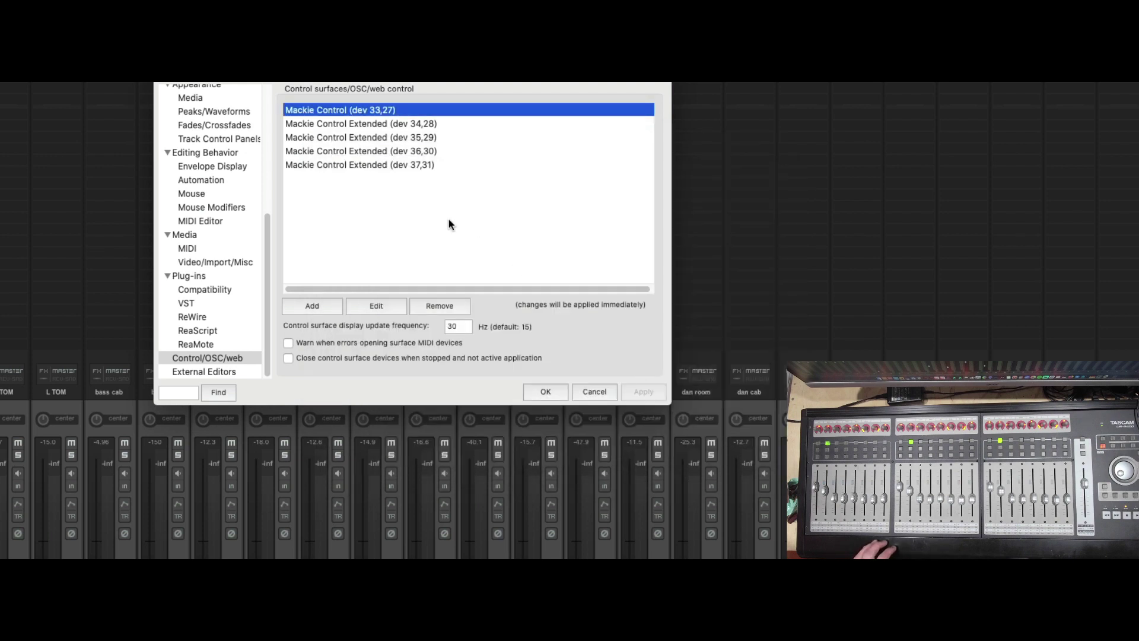
pyautogui.doubleClick(338, 123)
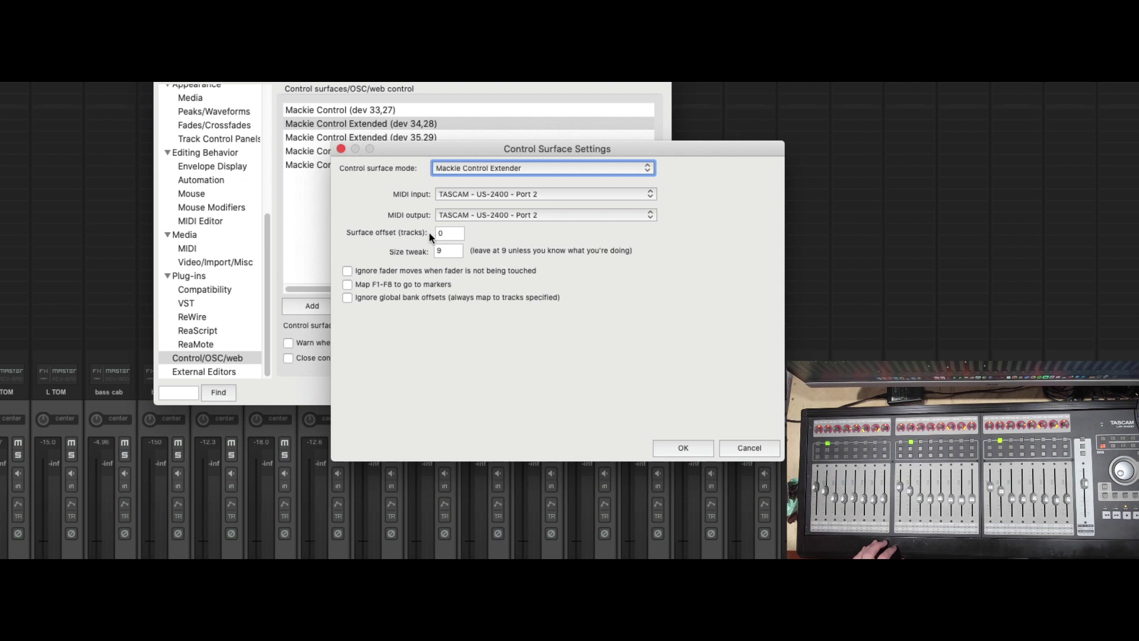
pyautogui.doubleClick(446, 233)
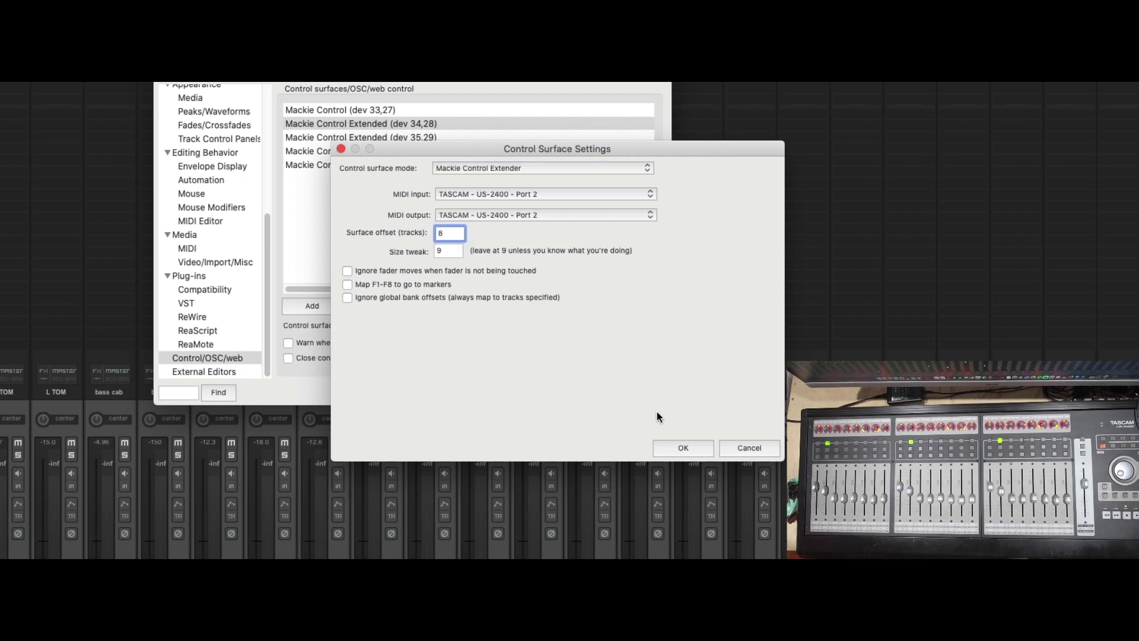
pyautogui.click(686, 447)
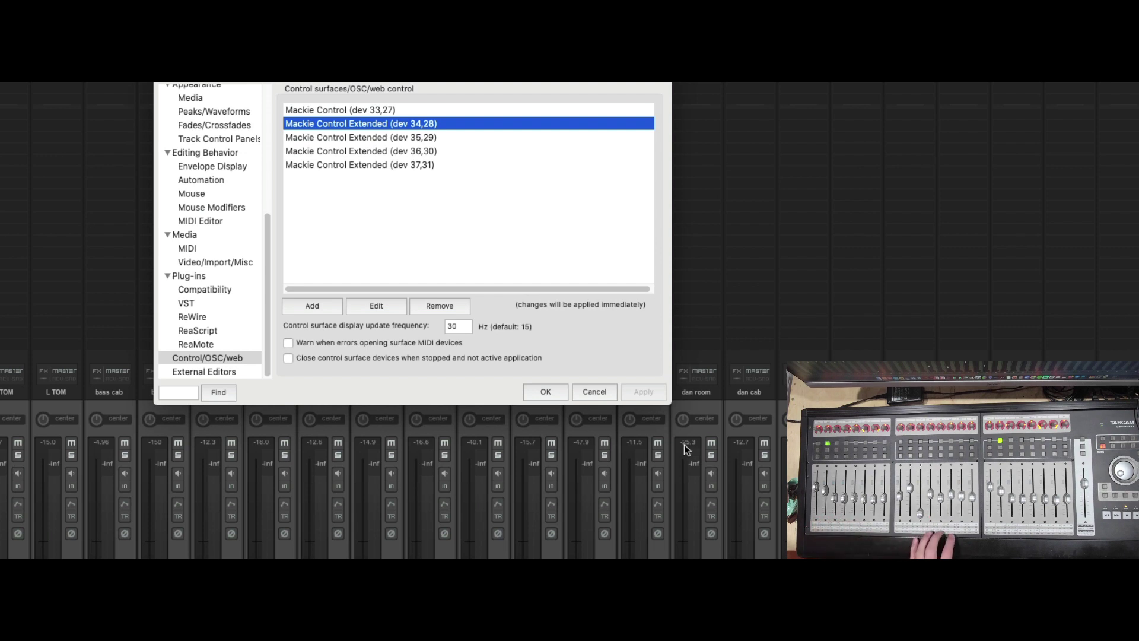
# - Set the surface offset of extender dev 35,29 to 16 tracks
pyautogui.doubleClick(419, 139)
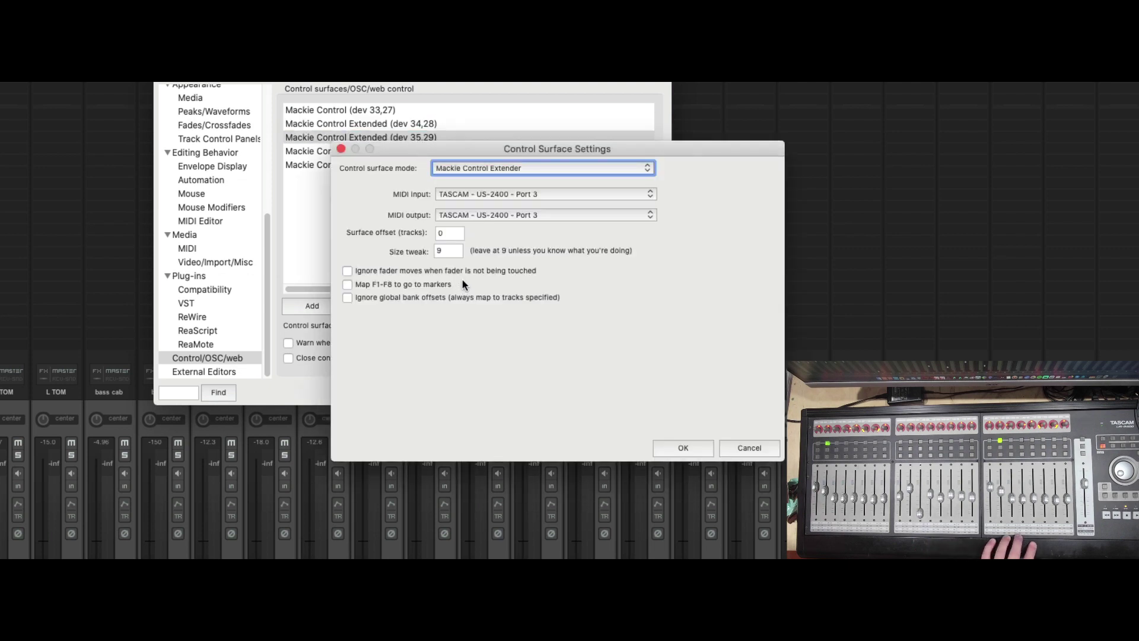
pyautogui.click(446, 233)
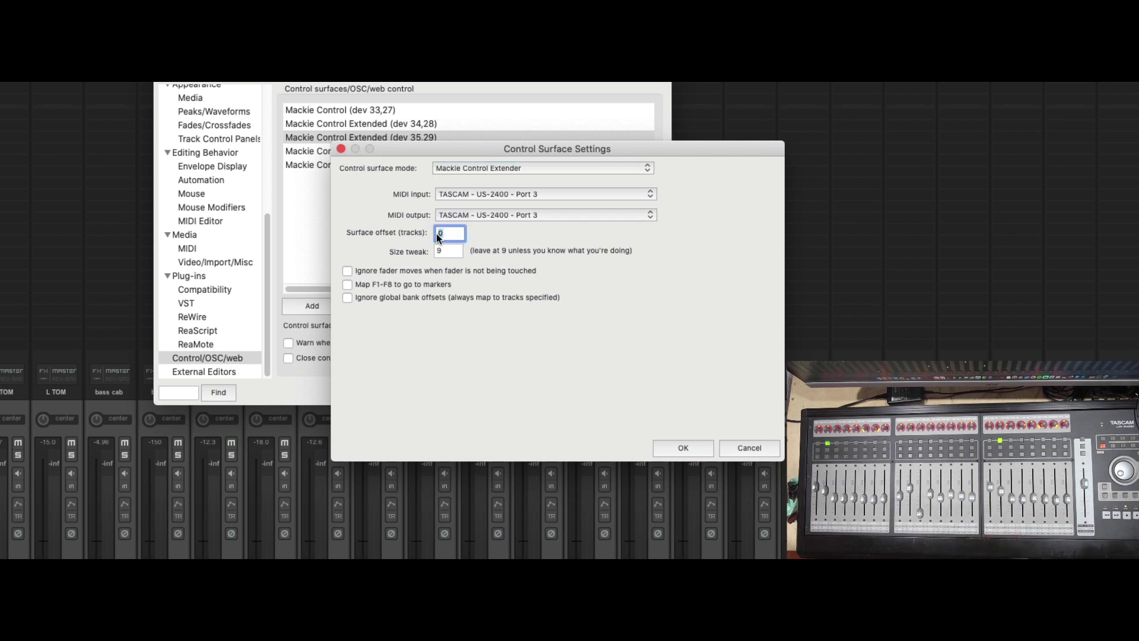
pyautogui.write('16')
pyautogui.click(688, 448)
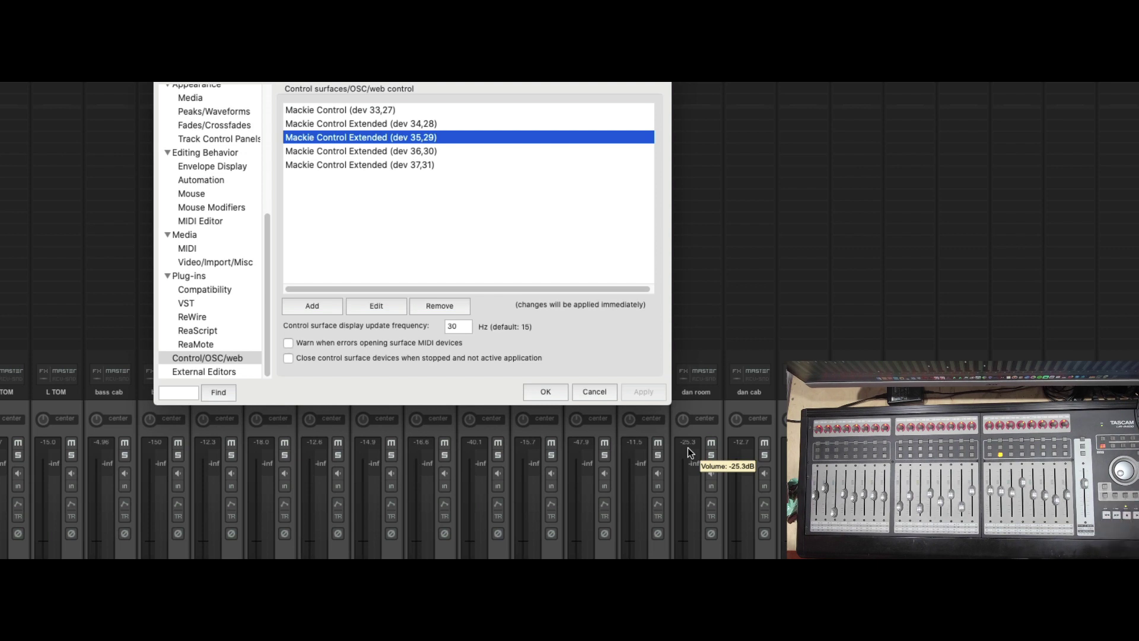
# - Give extender dev 36,30 a surface offset of 24, then select dev 37,31's surface offset value
pyautogui.doubleClick(401, 150)
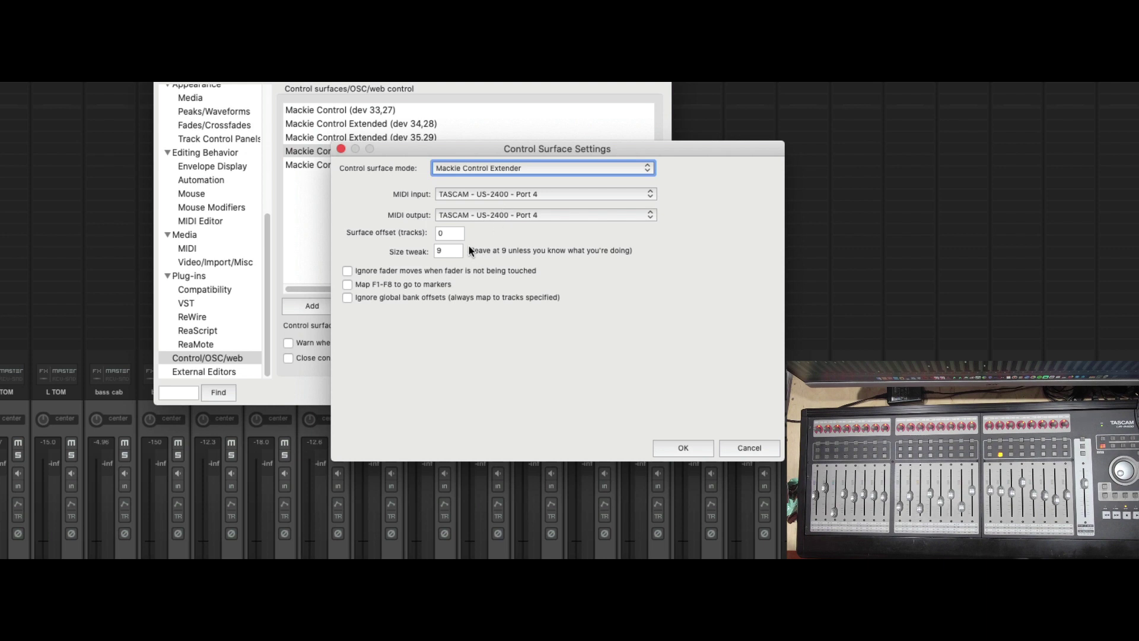
pyautogui.click(448, 233)
pyautogui.write('24')
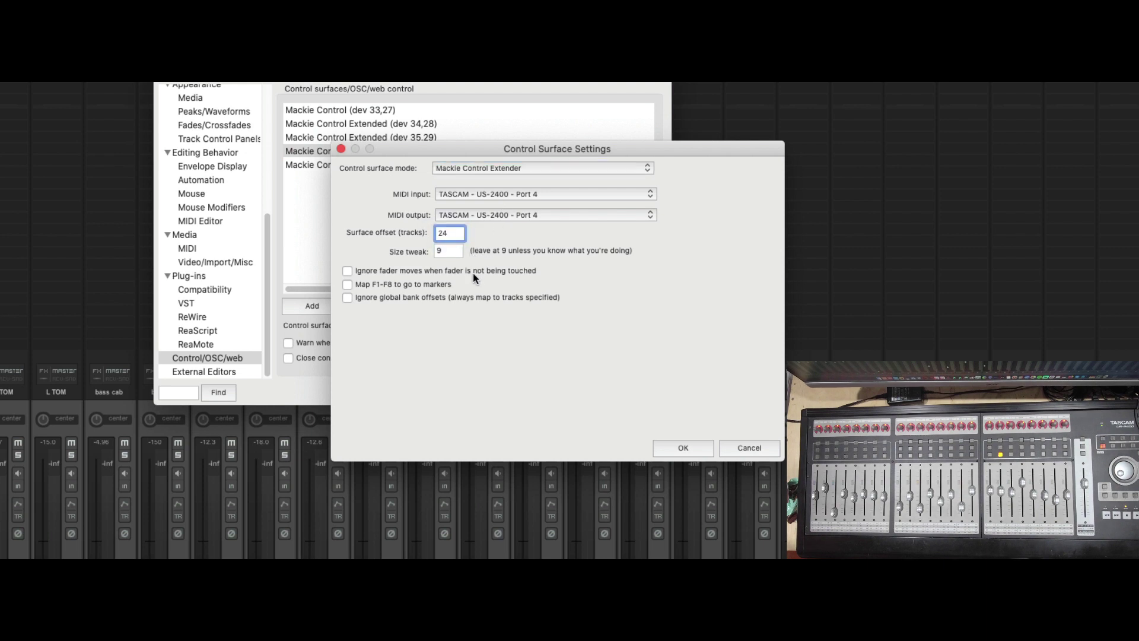
pyautogui.click(684, 449)
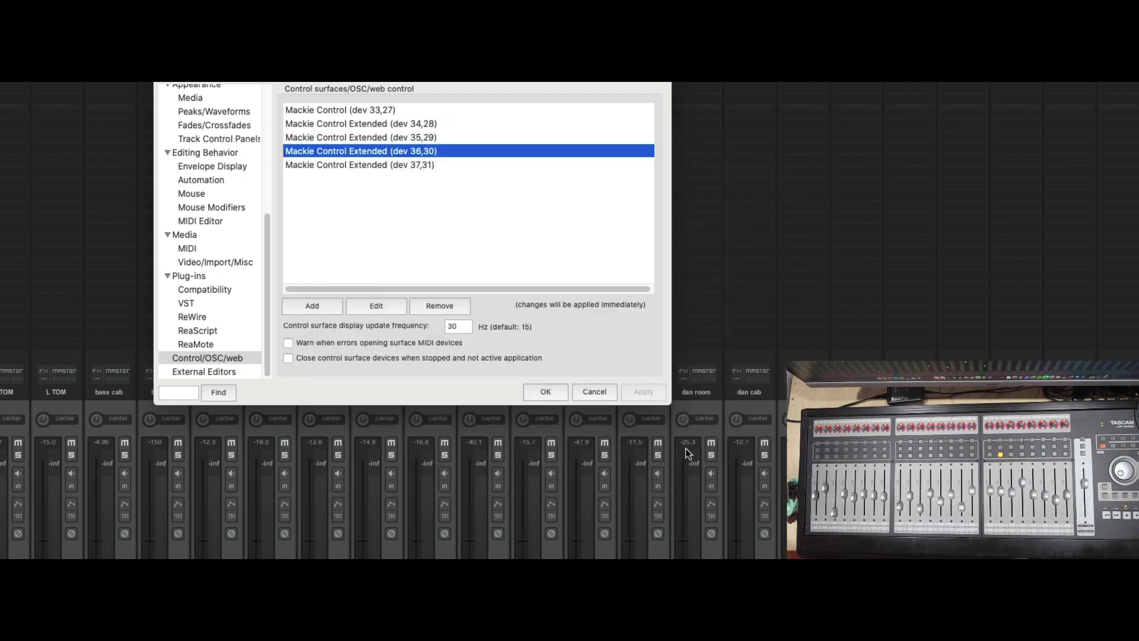
pyautogui.doubleClick(377, 165)
pyautogui.click(451, 234)
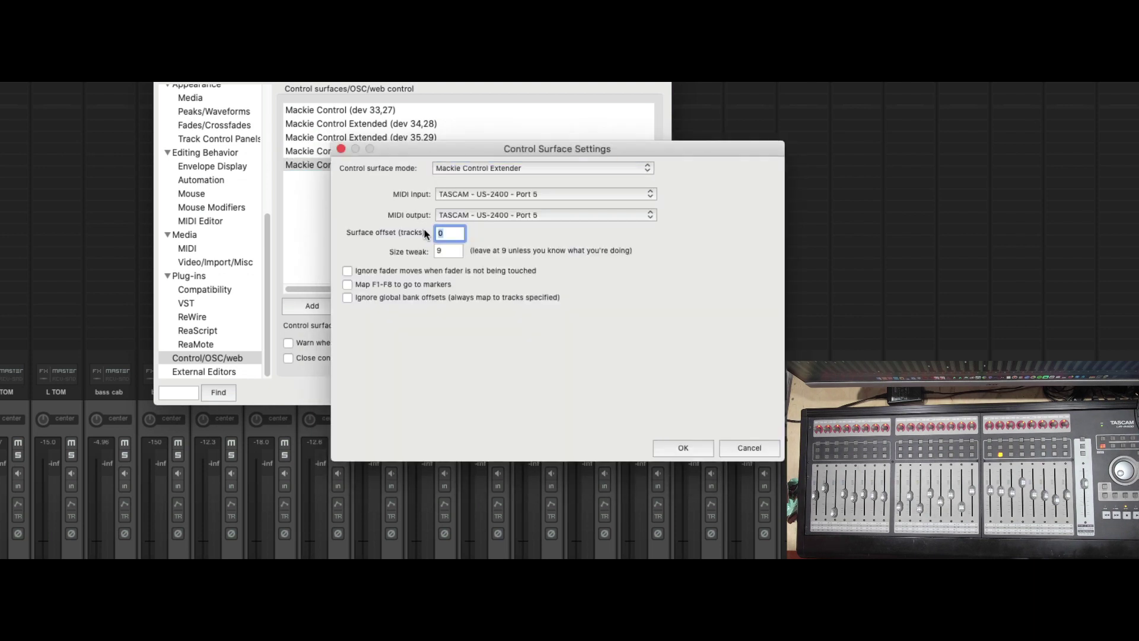